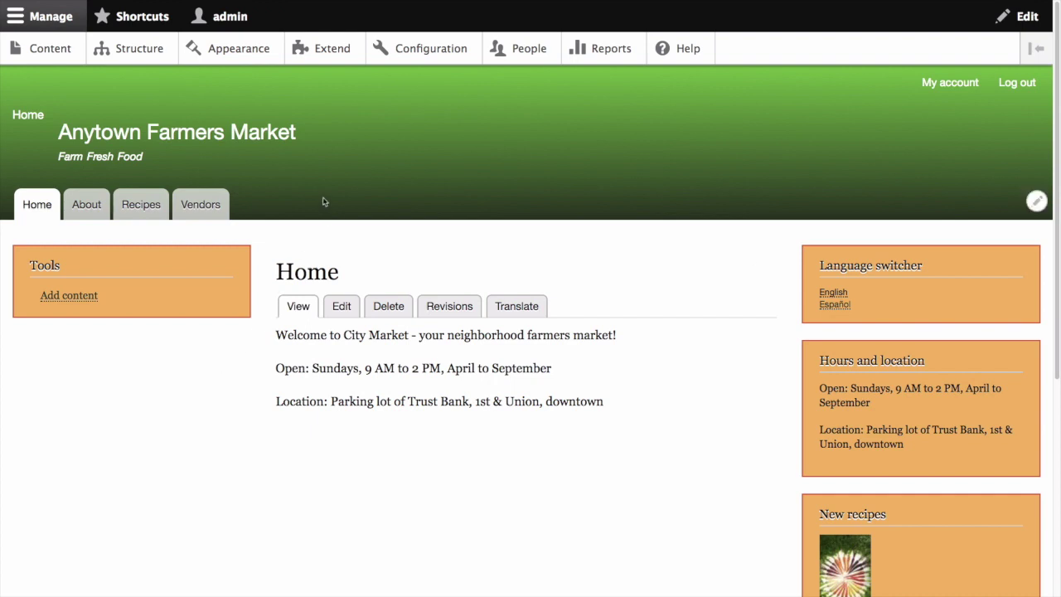
Go from Configuration to Basic site settings and open its system information translations list
{"action": "left_click", "coordinate": [420, 53]}
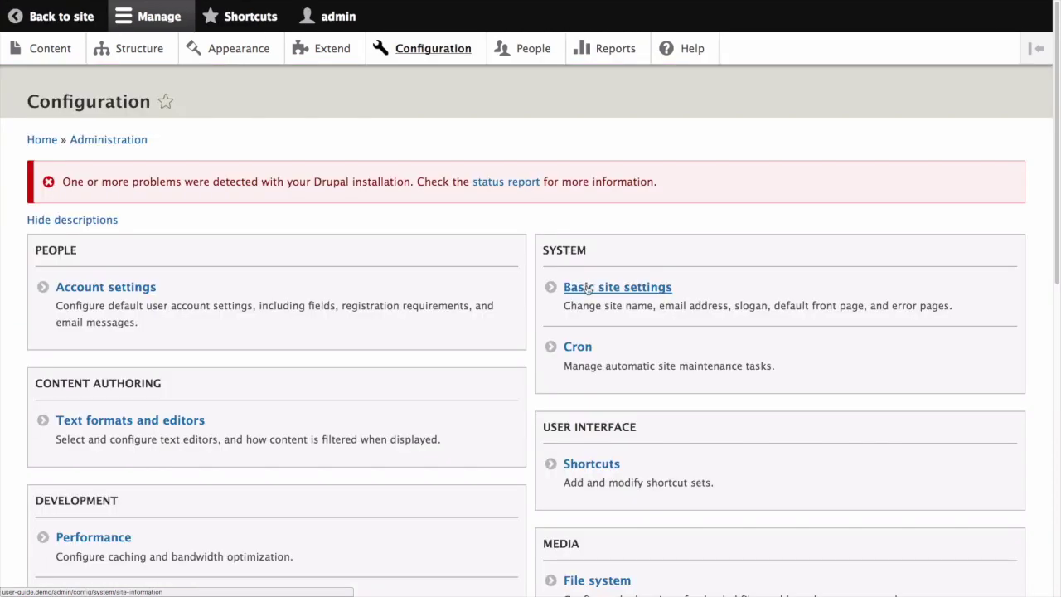
{"action": "left_click", "coordinate": [588, 287]}
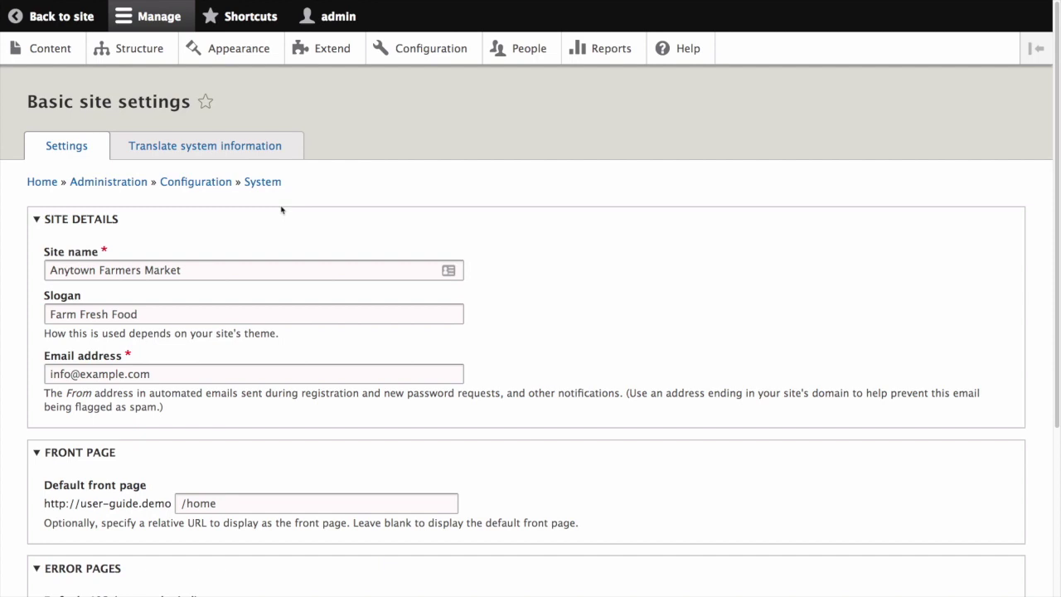
{"action": "left_click", "coordinate": [233, 152]}
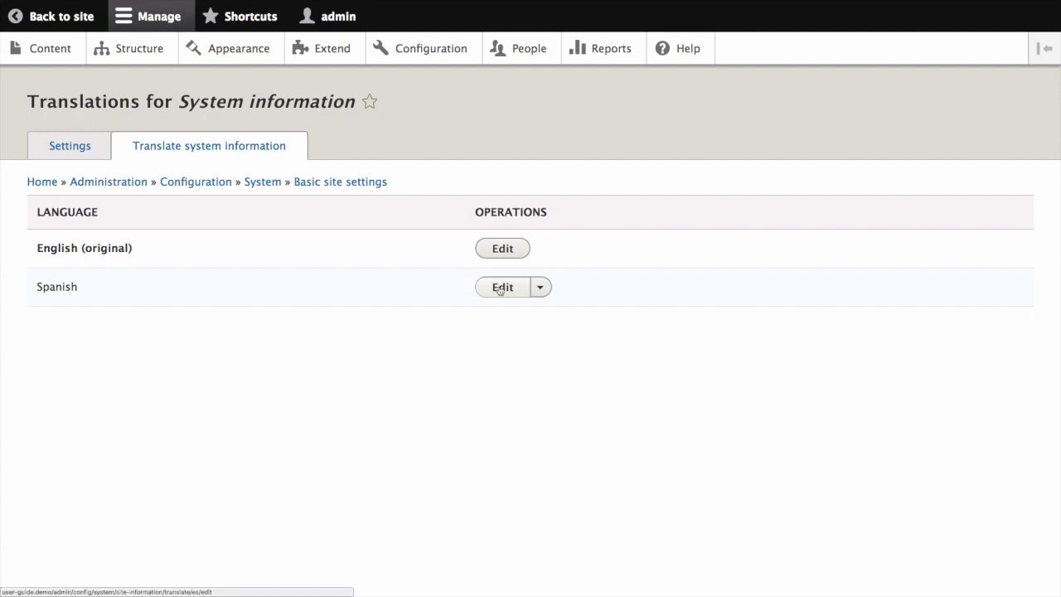
Save Spanish site name 'Mercado Cualquiera de agricultores' and slogan 'Granja de alimentos frescos'
{"action": "left_click", "coordinate": [500, 287]}
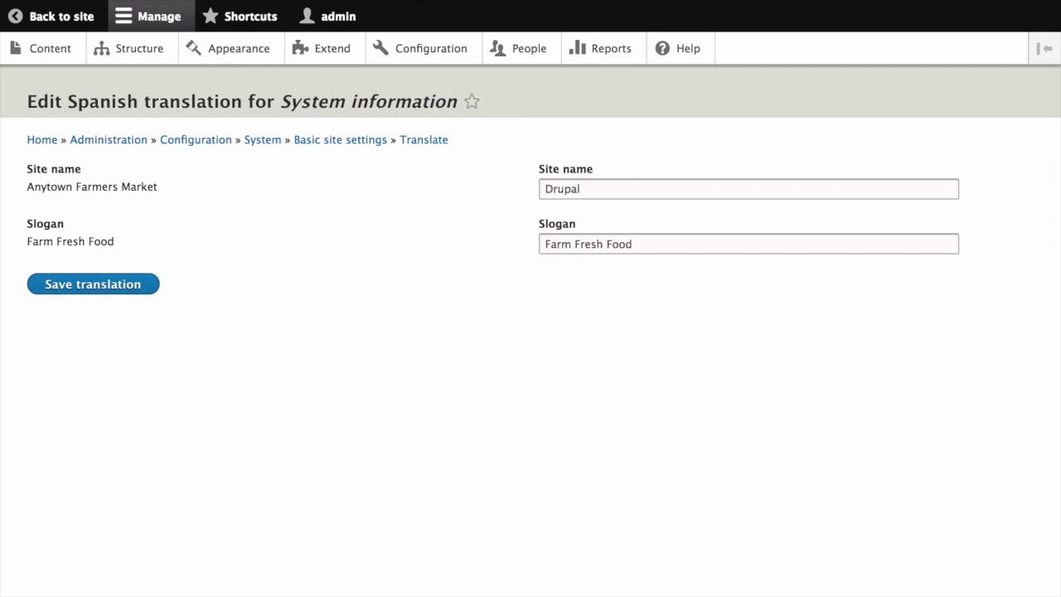
{"action": "triple_click", "coordinate": [597, 194]}
{"action": "type", "text": "Mercado Cualquiera de agricultores"}
{"action": "triple_click", "coordinate": [654, 243]}
{"action": "type", "text": "Granja de alimentos frescos"}
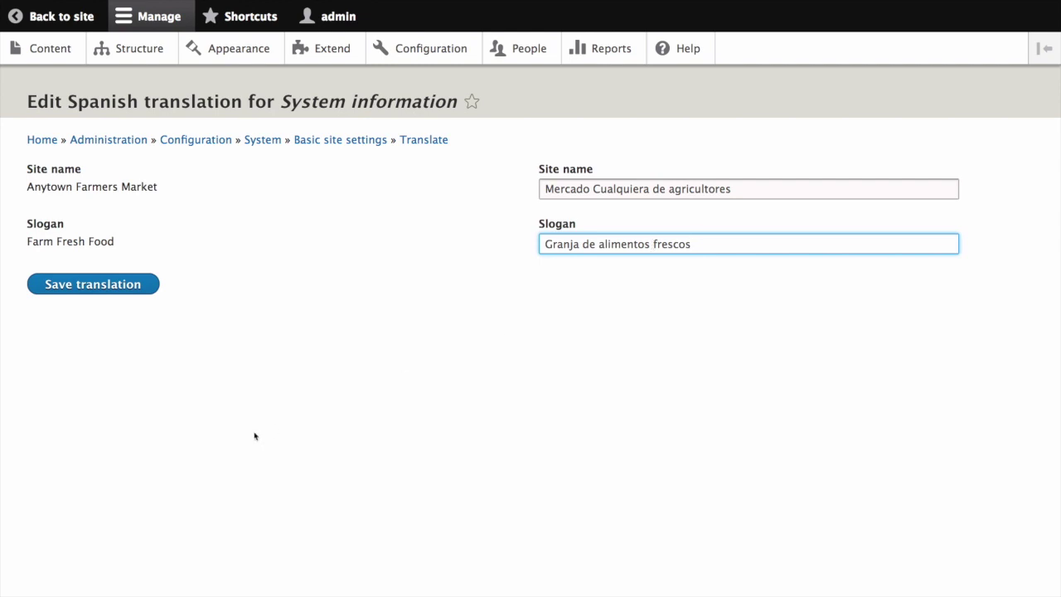
{"action": "left_click", "coordinate": [93, 285]}
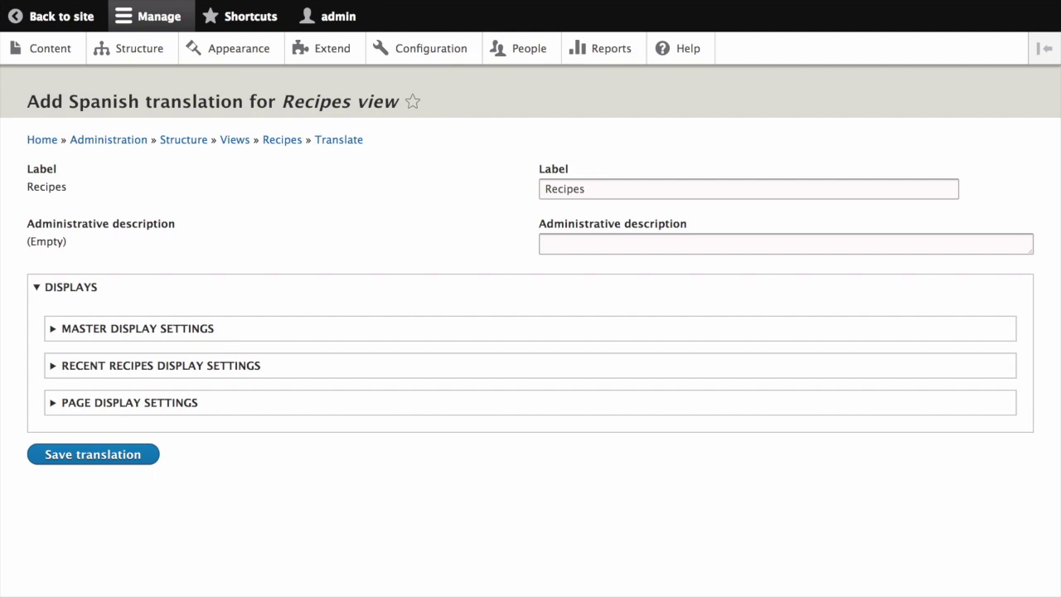
Expand and then collapse the Master display settings on the Recipes view translation form
{"action": "left_click", "coordinate": [56, 330]}
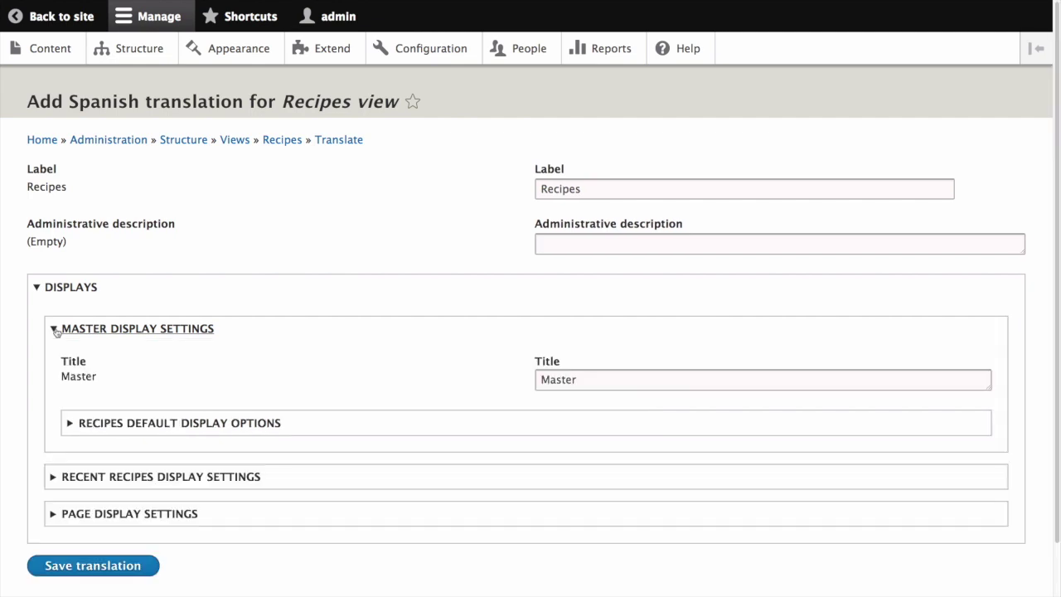
{"action": "left_click", "coordinate": [56, 330]}
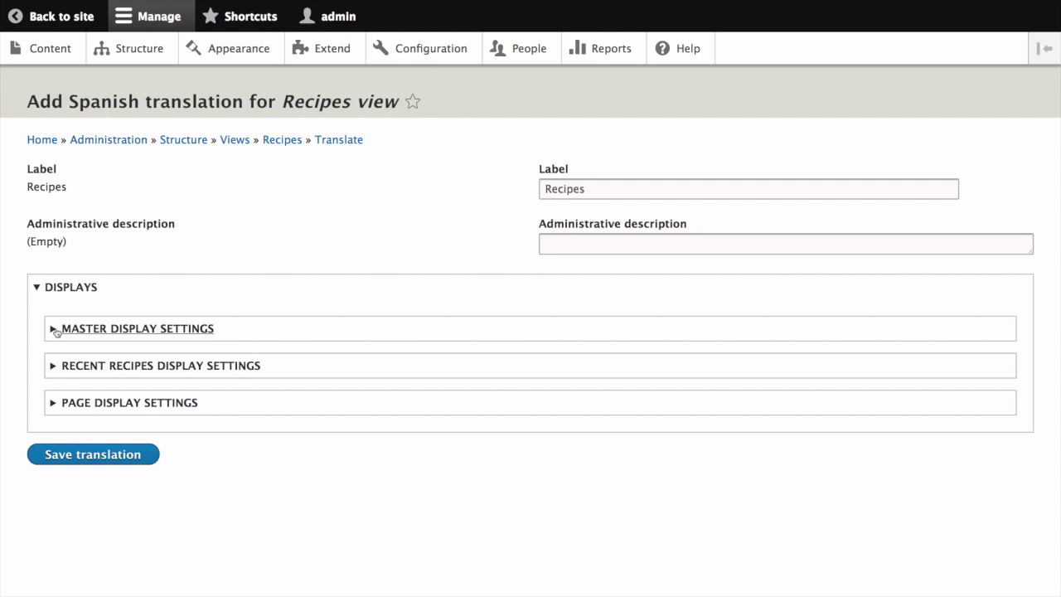
Open the Recipes view's translations page from Structure > Views
{"action": "left_click", "coordinate": [183, 140]}
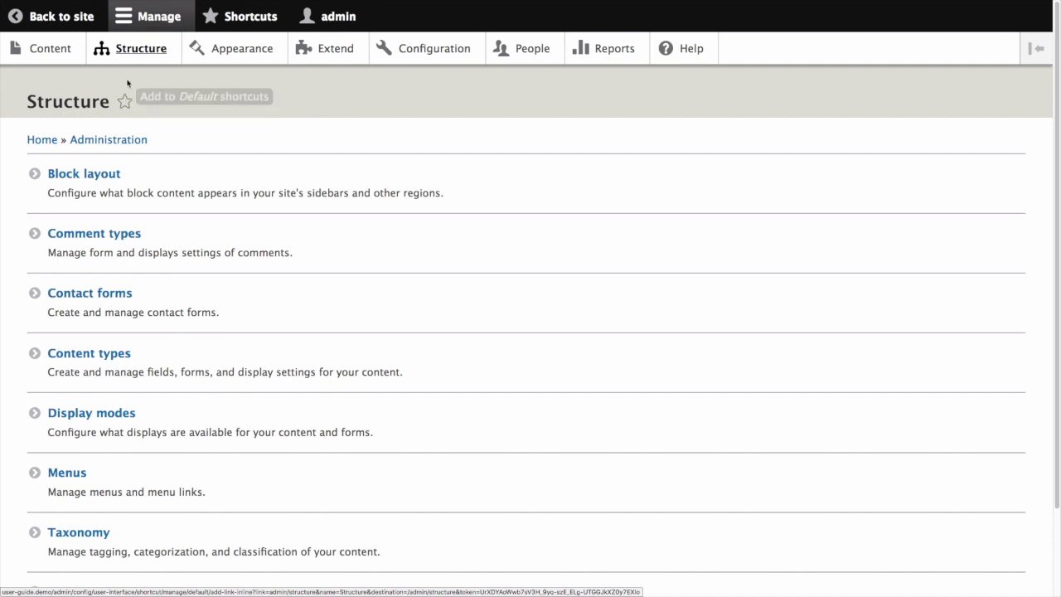
{"action": "scroll", "coordinate": [150, 394], "scroll_direction": "down", "scroll_amount": 3}
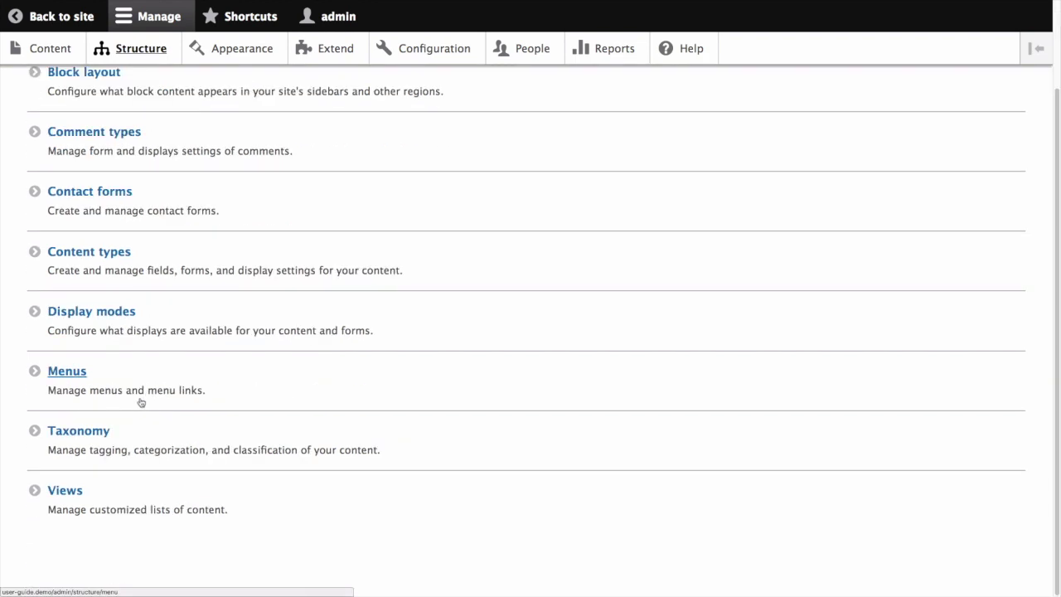
{"action": "left_click", "coordinate": [73, 493]}
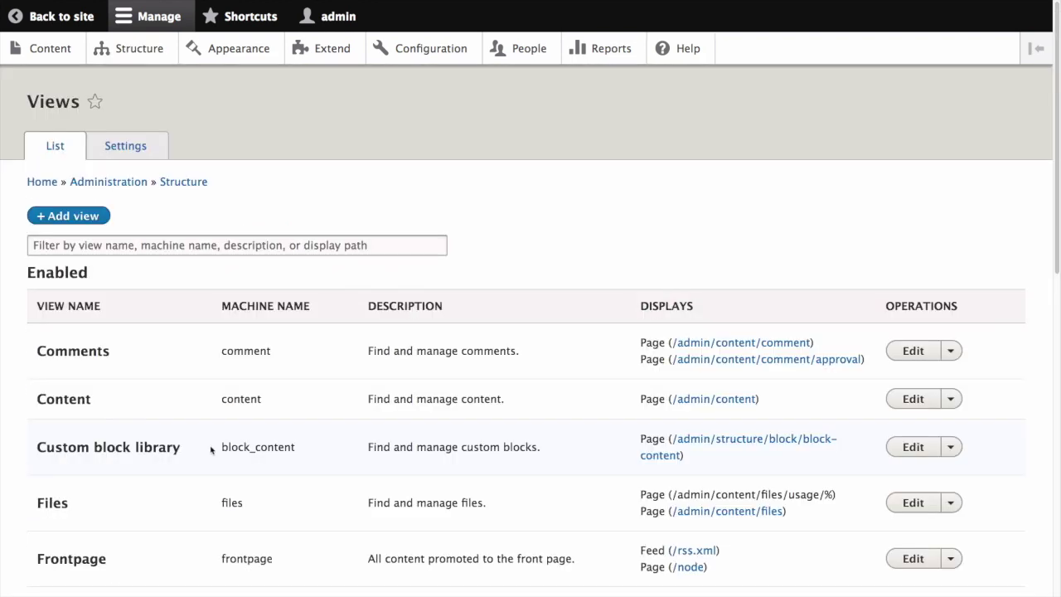
{"action": "scroll", "coordinate": [216, 441], "scroll_direction": "down", "scroll_amount": 6}
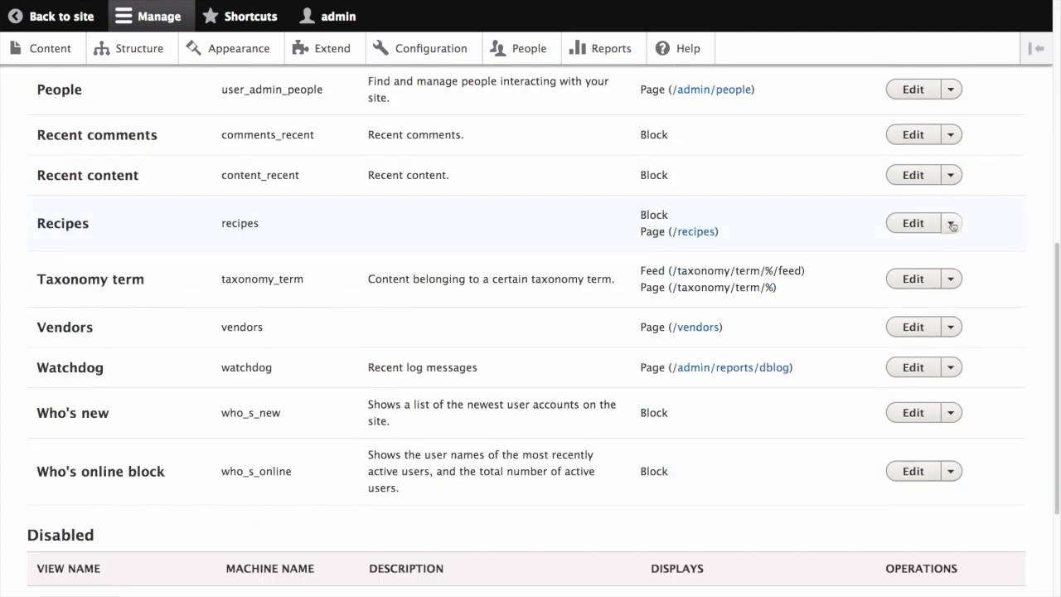
{"action": "left_click", "coordinate": [953, 226]}
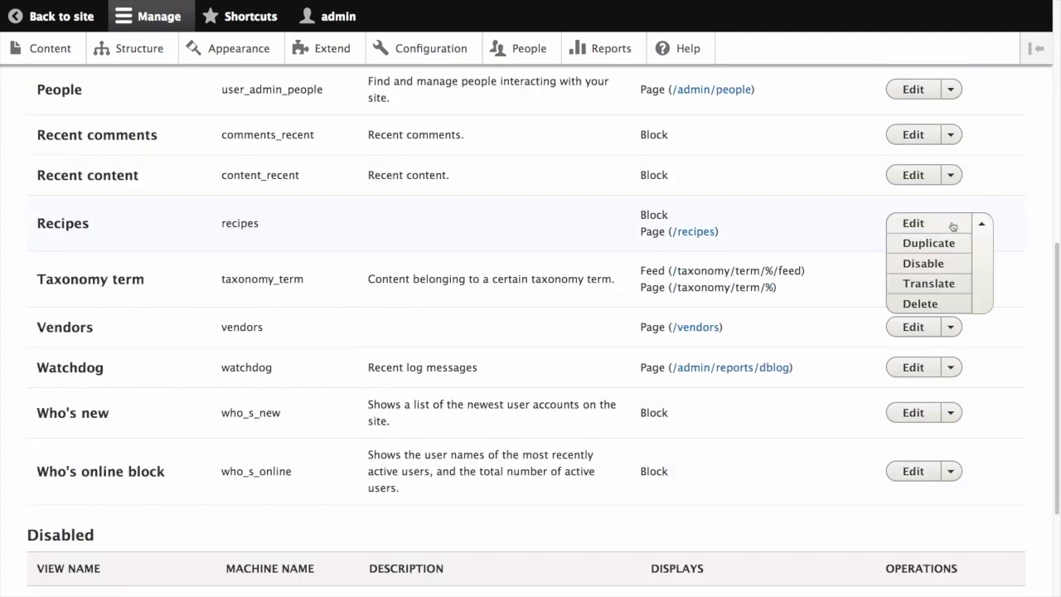
{"action": "left_click", "coordinate": [921, 285]}
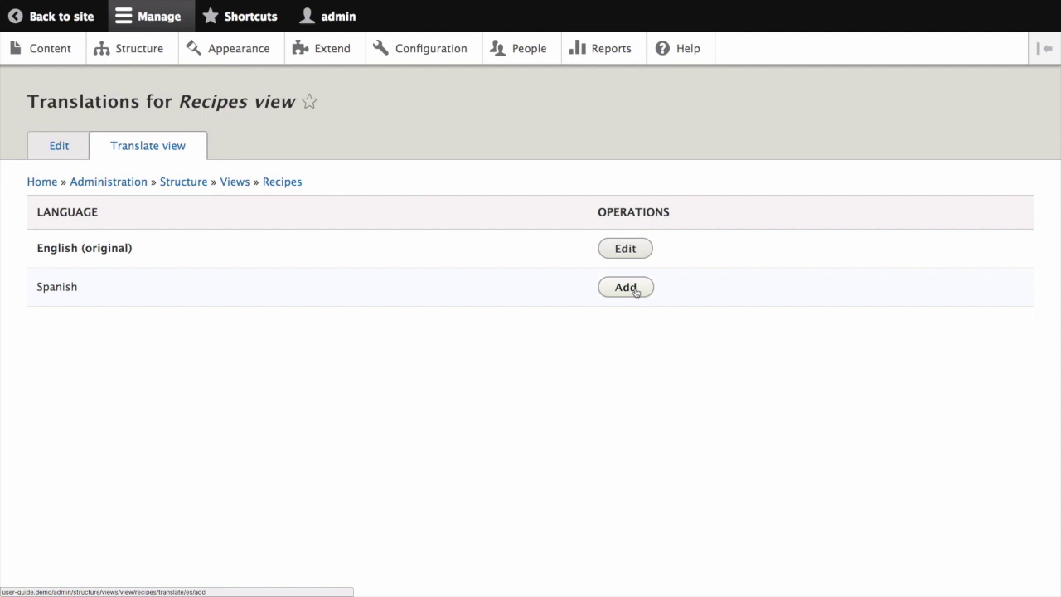
Add a Spanish translation of the Recipes view and expand its Master default display options
{"action": "left_click", "coordinate": [635, 290]}
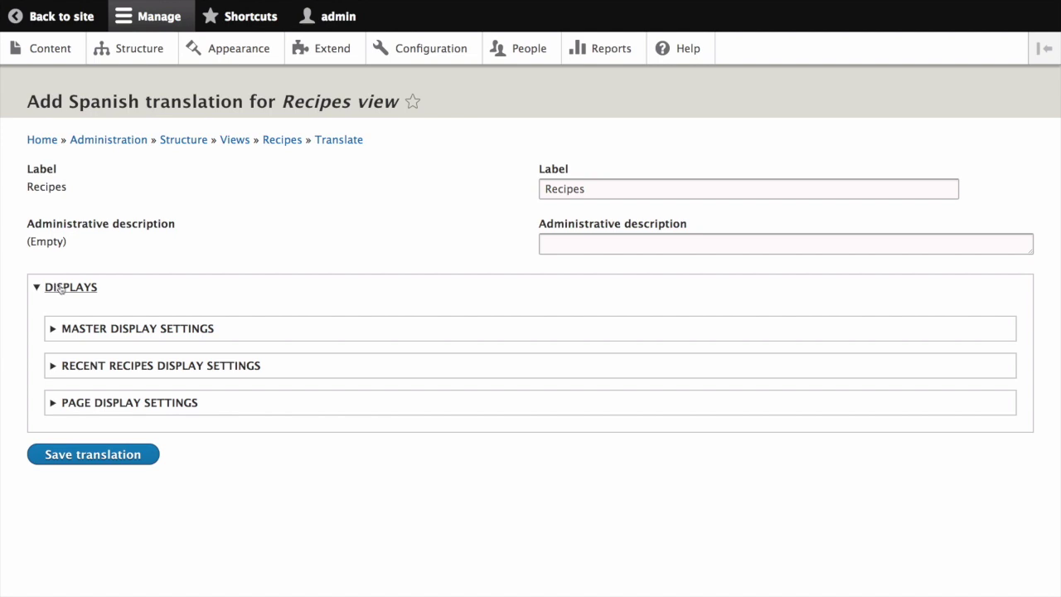
{"action": "left_click", "coordinate": [54, 331]}
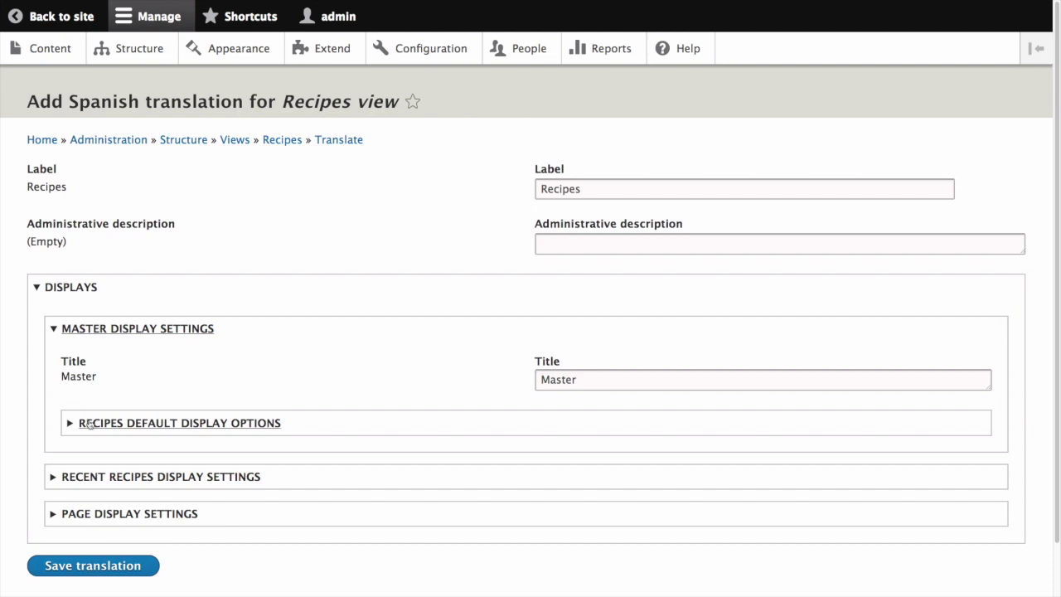
{"action": "left_click", "coordinate": [96, 425]}
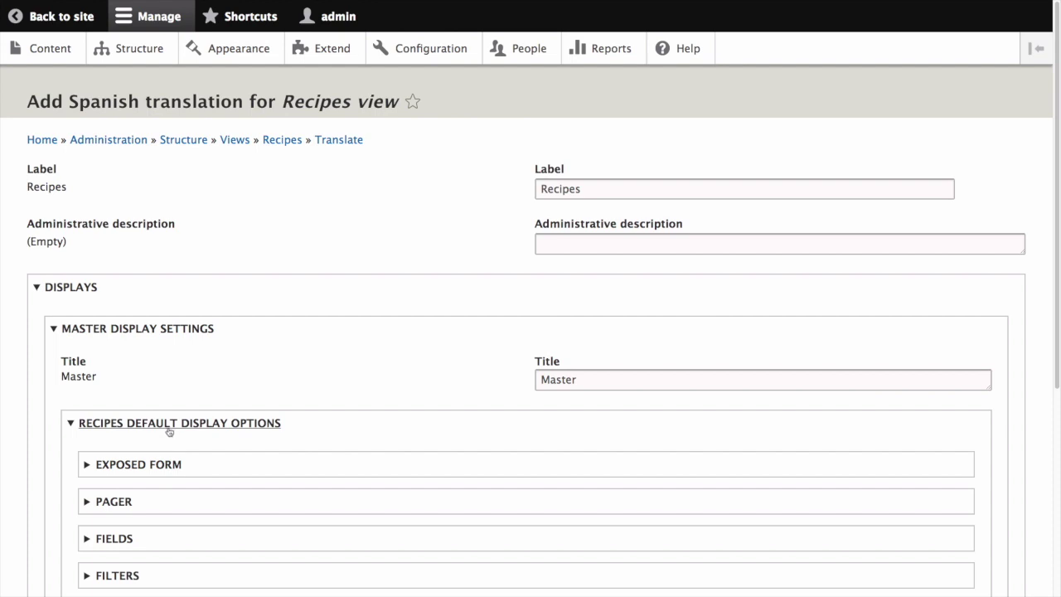
{"action": "scroll", "coordinate": [170, 431], "scroll_direction": "down", "scroll_amount": 5}
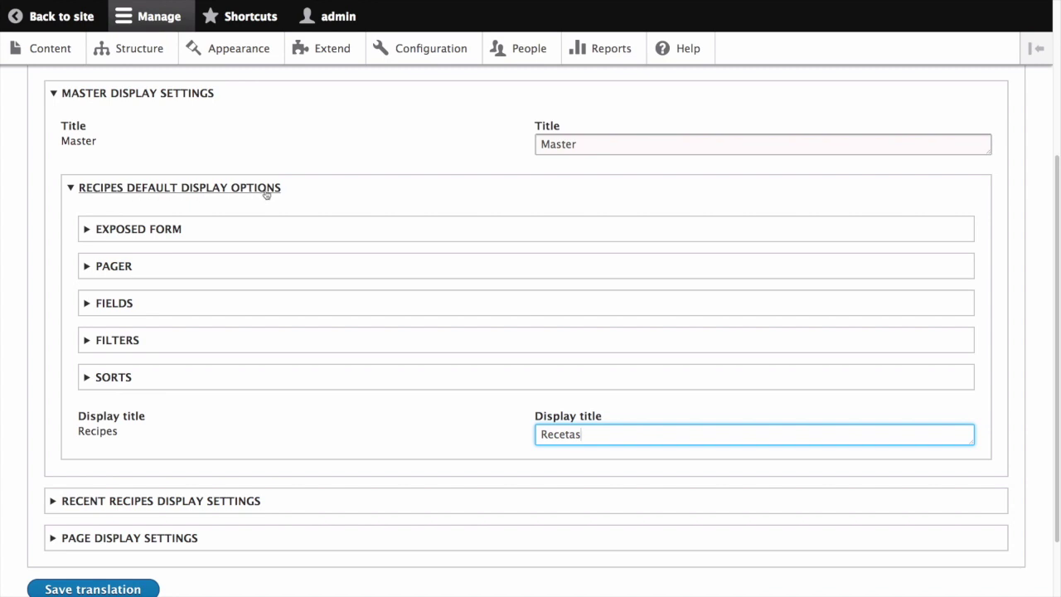
Change the exposed form's submit button text from Apply to 'Applicar'
{"action": "left_click", "coordinate": [113, 233]}
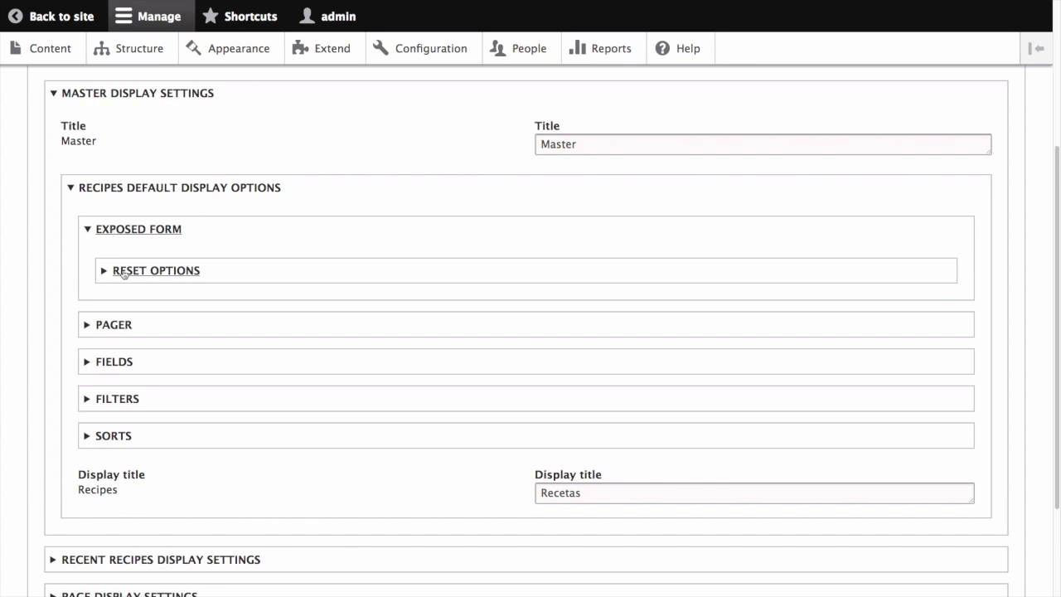
{"action": "left_click", "coordinate": [122, 272]}
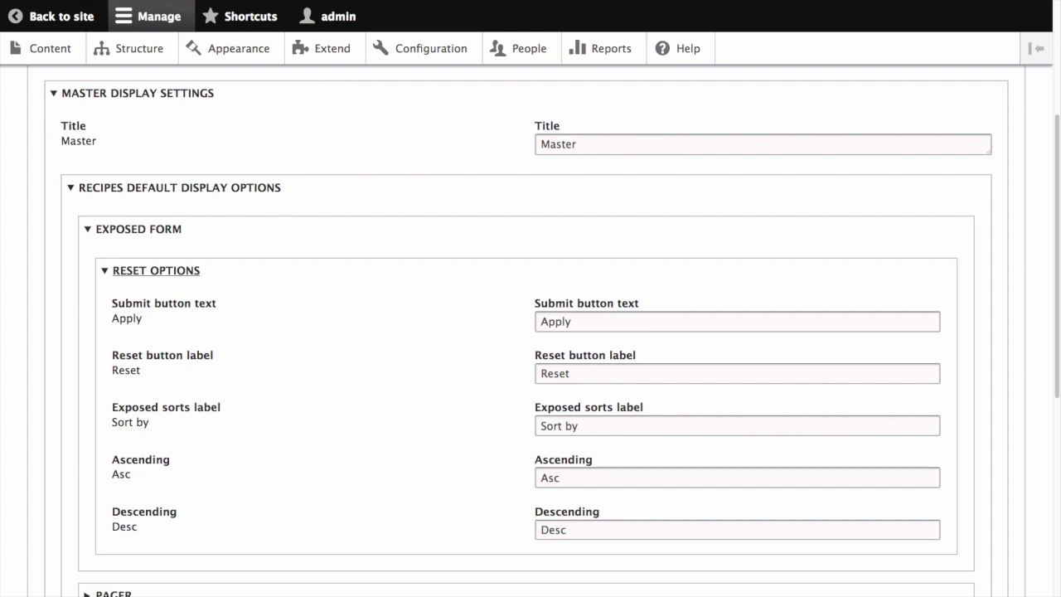
{"action": "double_click", "coordinate": [572, 321]}
{"action": "type", "text": "Applicar"}
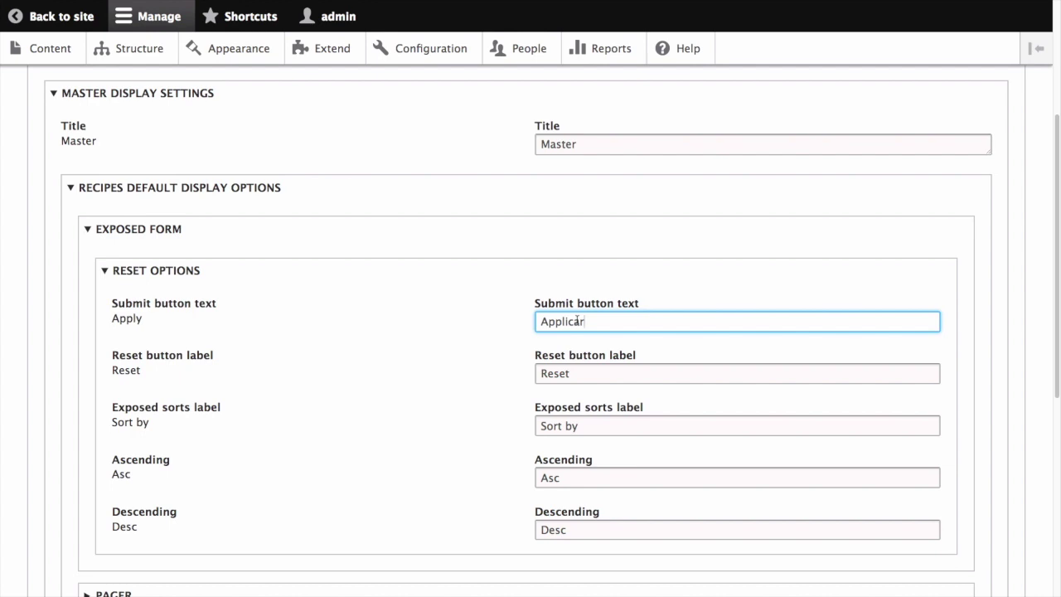
Label the Taxonomy term ID exposed filter 'Encontrar recetas usando...' and save the Spanish translation
{"action": "scroll", "coordinate": [178, 367], "scroll_direction": "down", "scroll_amount": 5}
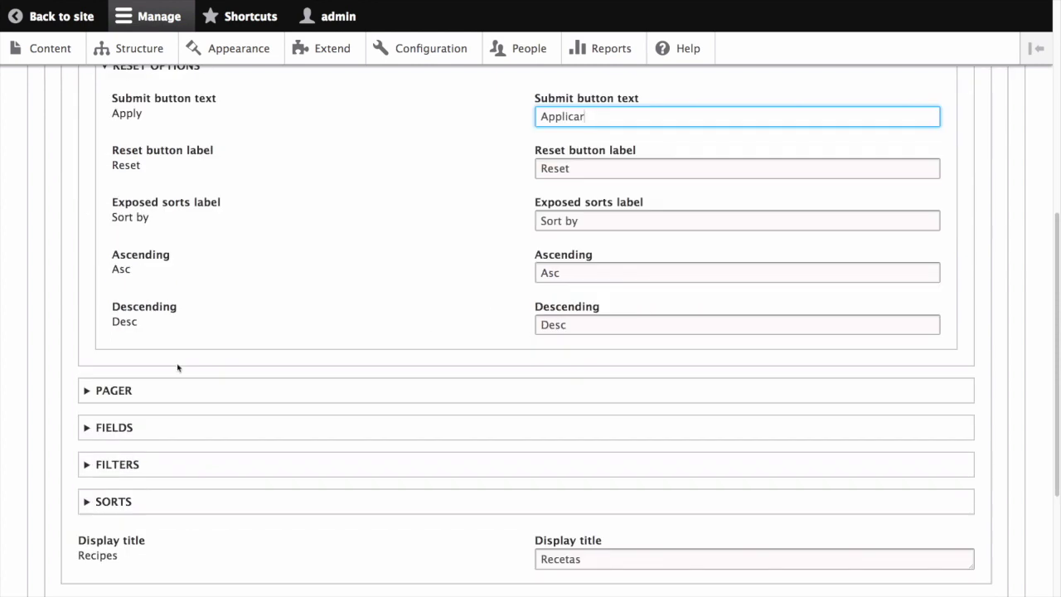
{"action": "scroll", "coordinate": [177, 367], "scroll_direction": "down", "scroll_amount": 2}
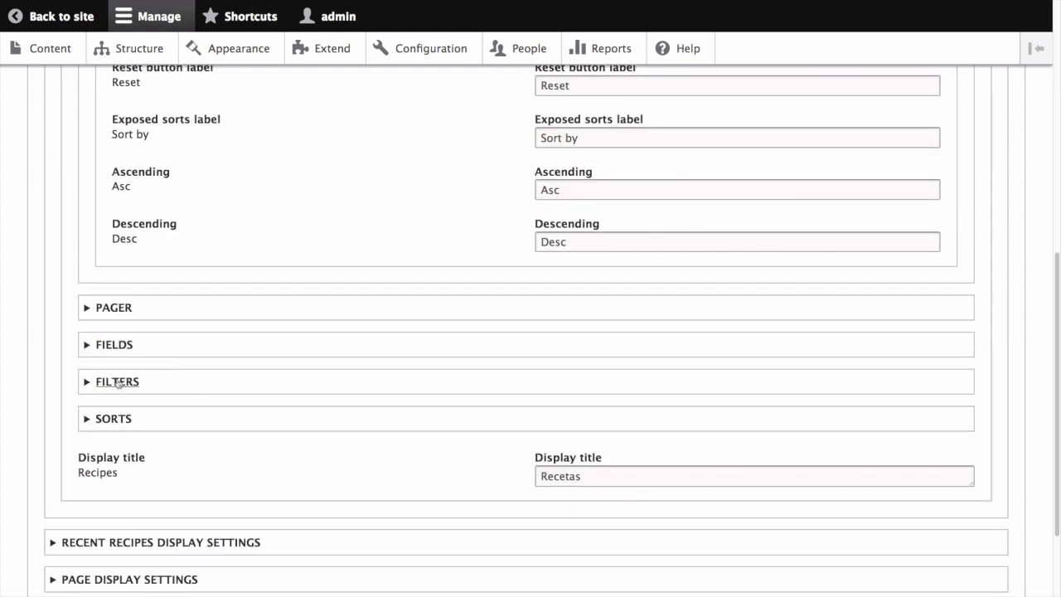
{"action": "left_click", "coordinate": [119, 383]}
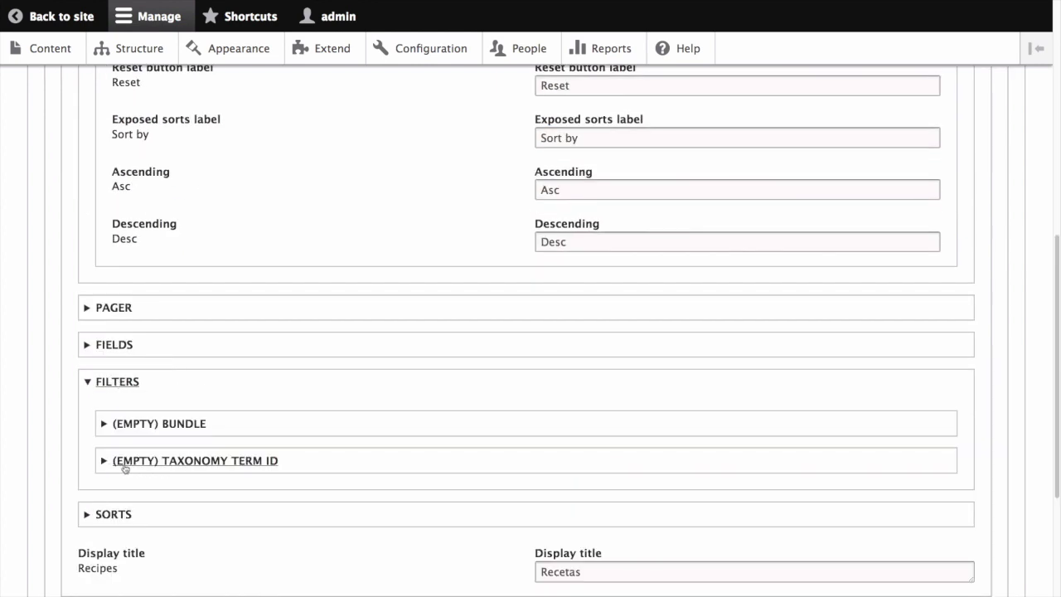
{"action": "left_click", "coordinate": [191, 462]}
{"action": "scroll", "coordinate": [330, 471], "scroll_direction": "down", "scroll_amount": 1}
{"action": "scroll", "coordinate": [330, 471], "scroll_direction": "down", "scroll_amount": 2}
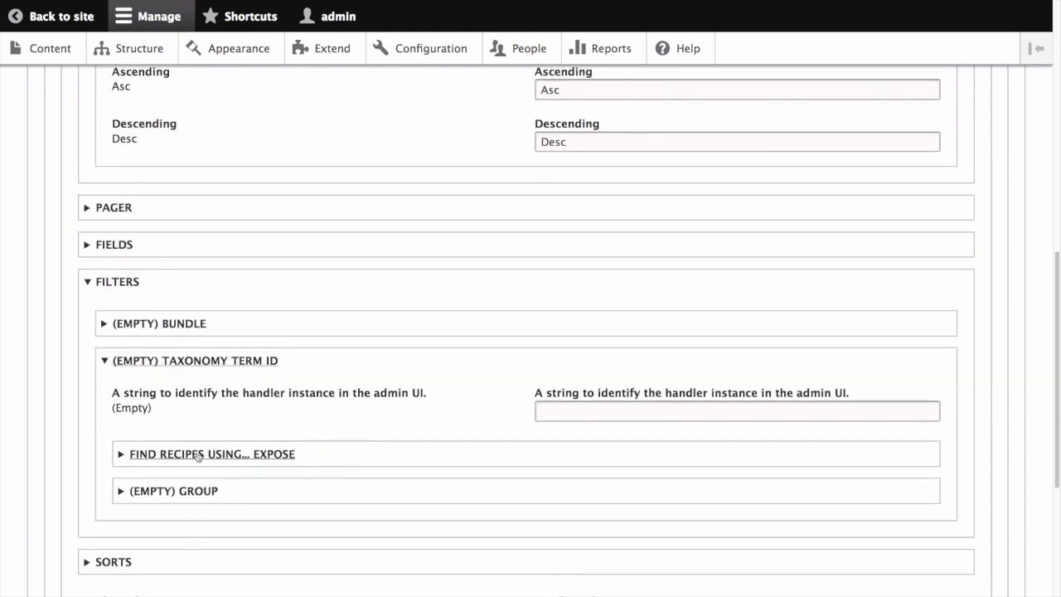
{"action": "left_click", "coordinate": [240, 456]}
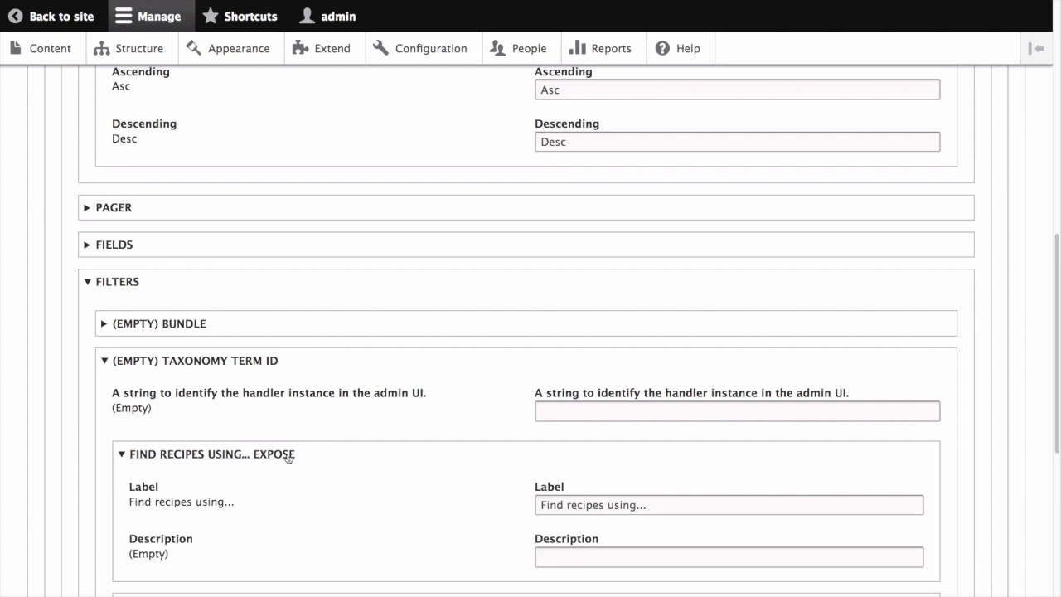
{"action": "scroll", "coordinate": [356, 469], "scroll_direction": "down", "scroll_amount": 3}
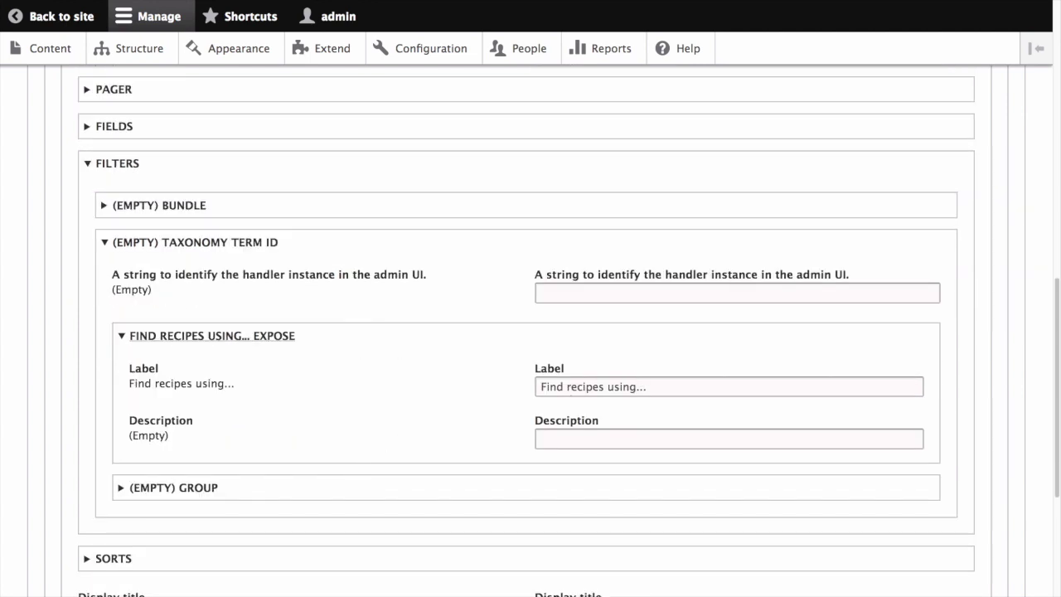
{"action": "type", "text": "Encontrar recetas usando..."}
{"action": "scroll", "coordinate": [254, 433], "scroll_direction": "down", "scroll_amount": 5}
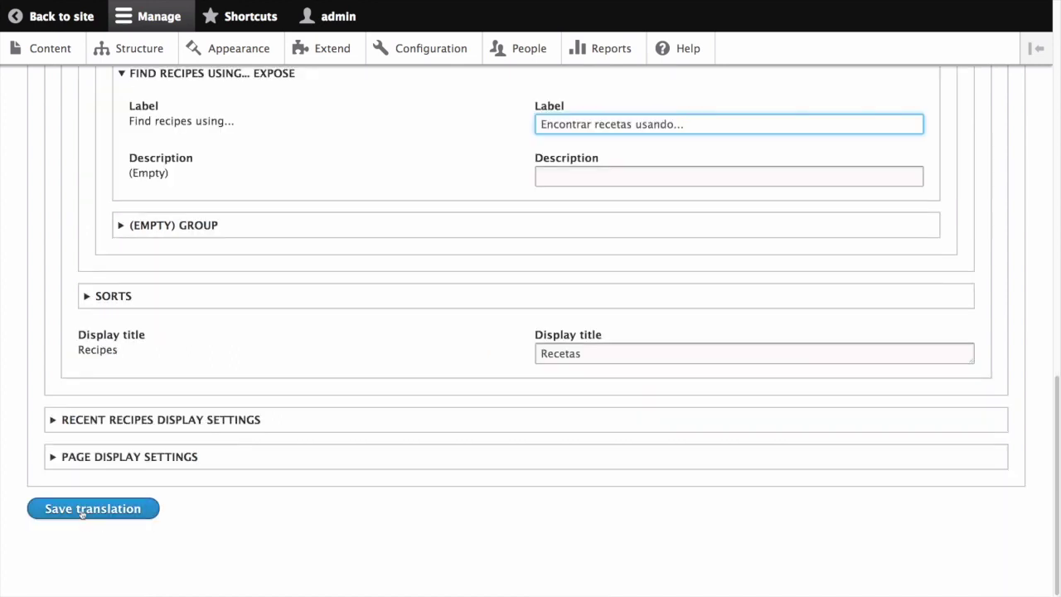
{"action": "left_click", "coordinate": [83, 511]}
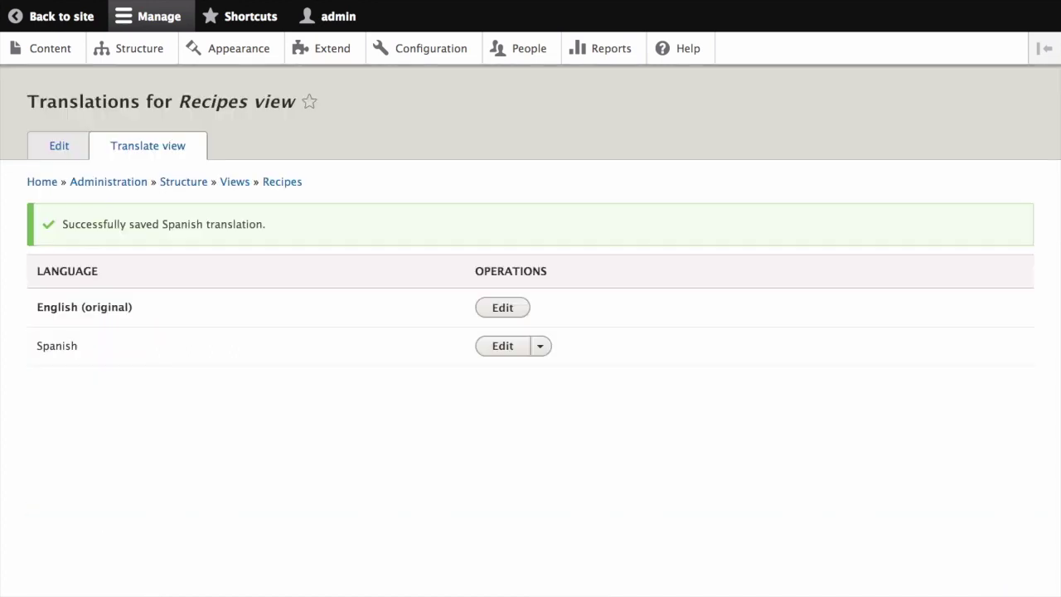
View the public Recipes page in Español, now titled Recetas
{"action": "left_click", "coordinate": [51, 18]}
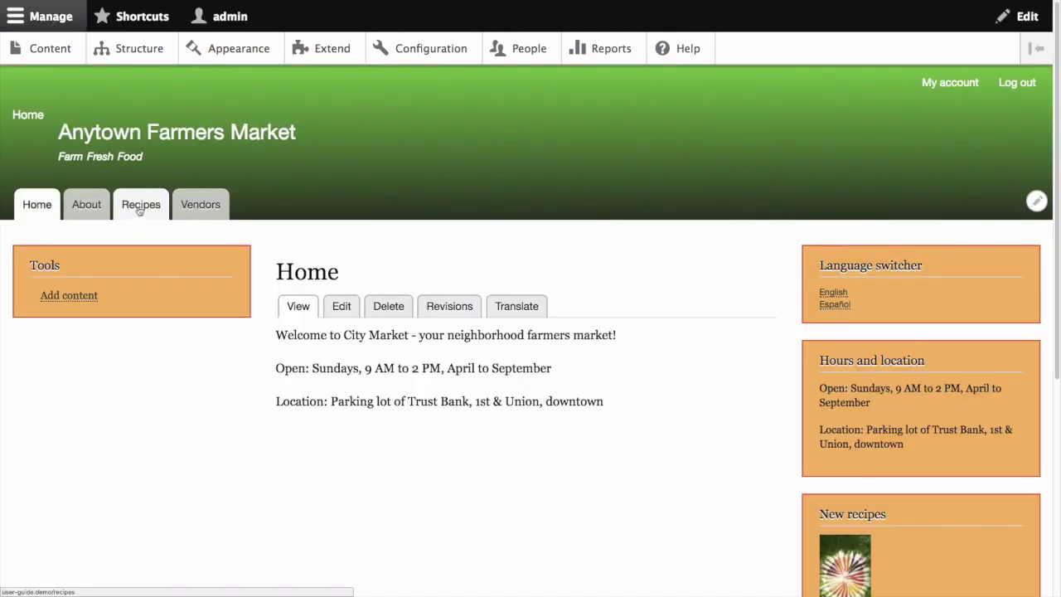
{"action": "left_click", "coordinate": [140, 207]}
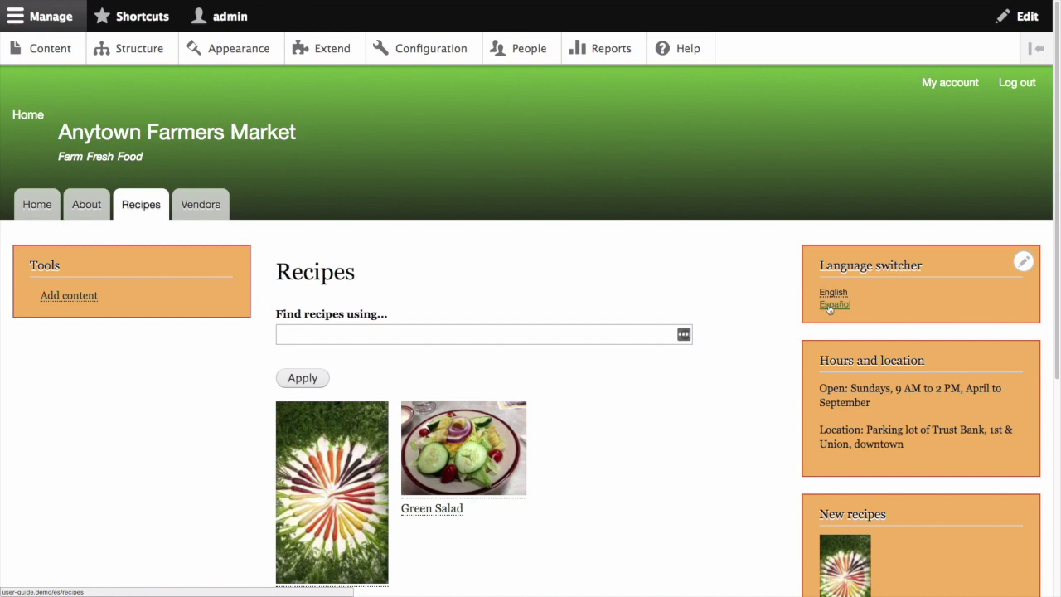
{"action": "left_click", "coordinate": [832, 305]}
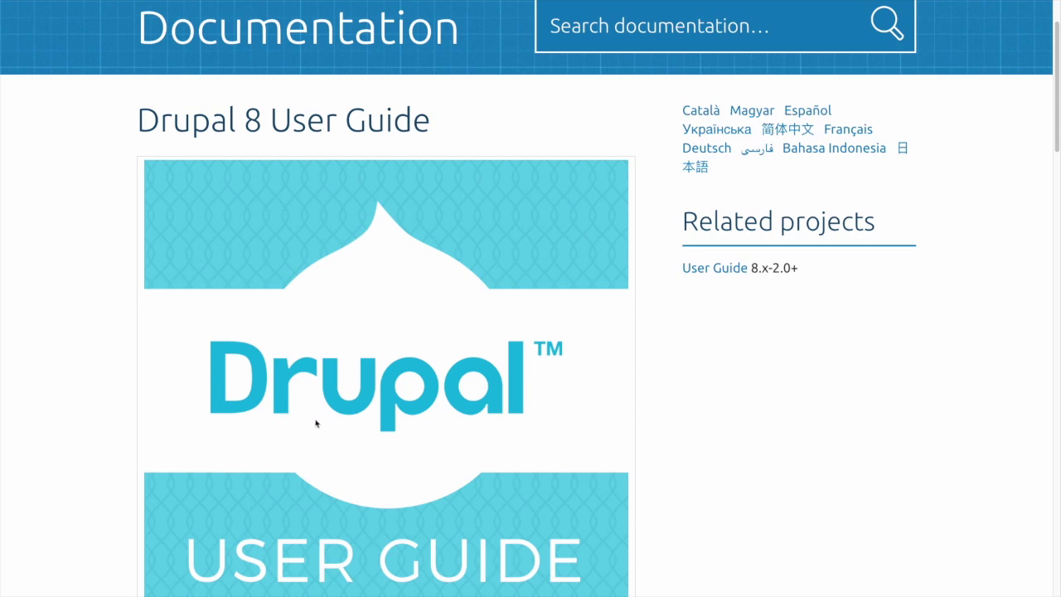
Open the Drupal 8 User Guide page 4.2 Editing Basic Site Information from Chapter 4
{"action": "scroll", "coordinate": [316, 422], "scroll_direction": "down", "scroll_amount": 5}
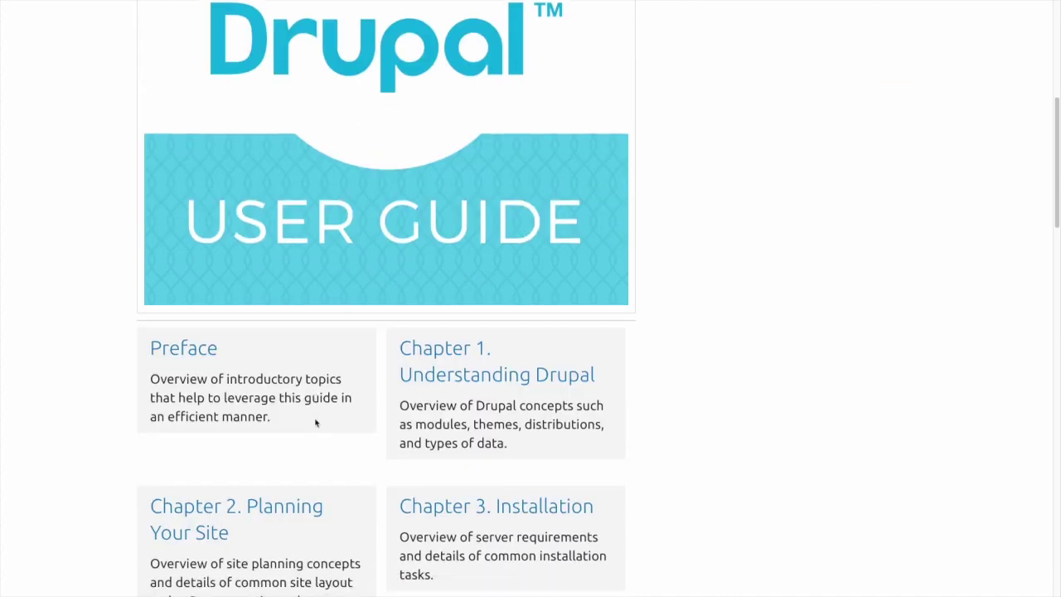
{"action": "scroll", "coordinate": [323, 420], "scroll_direction": "down", "scroll_amount": 2}
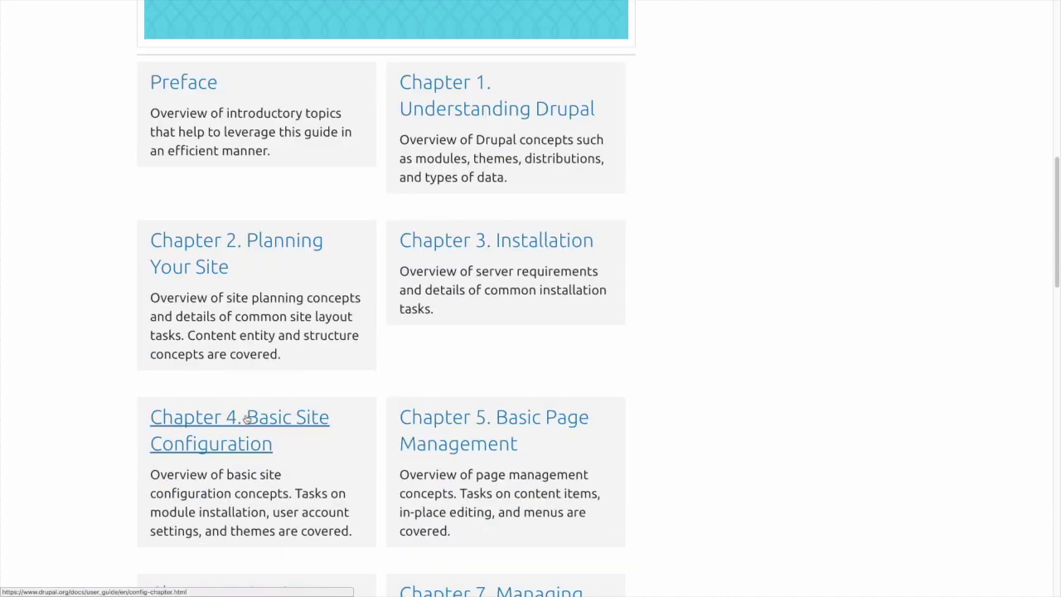
{"action": "left_click", "coordinate": [316, 427]}
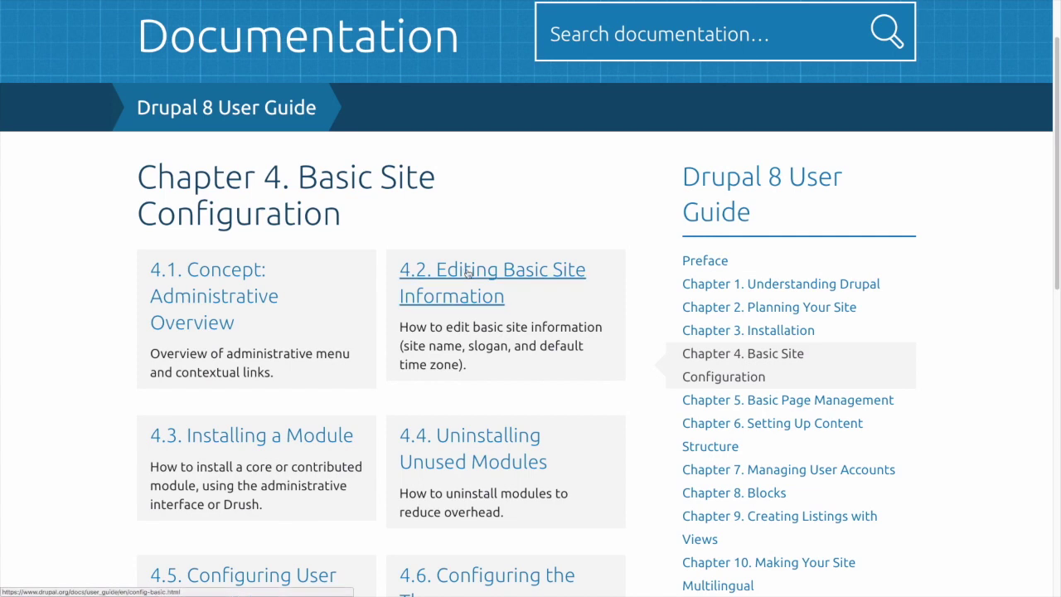
{"action": "left_click", "coordinate": [491, 283]}
{"action": "scroll", "coordinate": [564, 344], "scroll_direction": "down", "scroll_amount": 2}
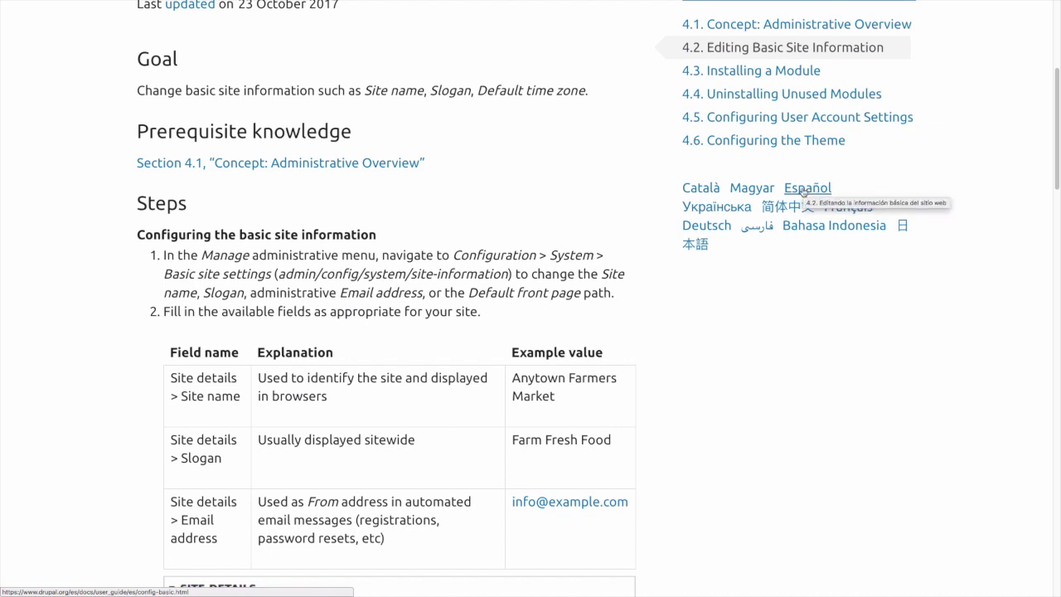
Switch the guide page to Español and review its Spanish example site name and slogan
{"action": "left_click", "coordinate": [804, 189]}
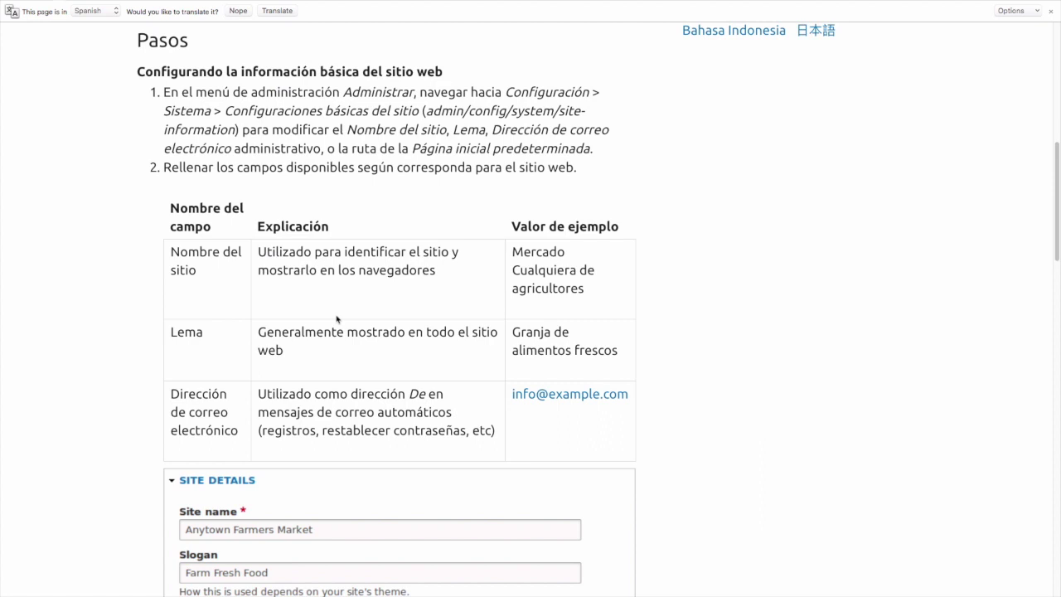
{"action": "scroll", "coordinate": [655, 212], "scroll_direction": "up", "scroll_amount": 3}
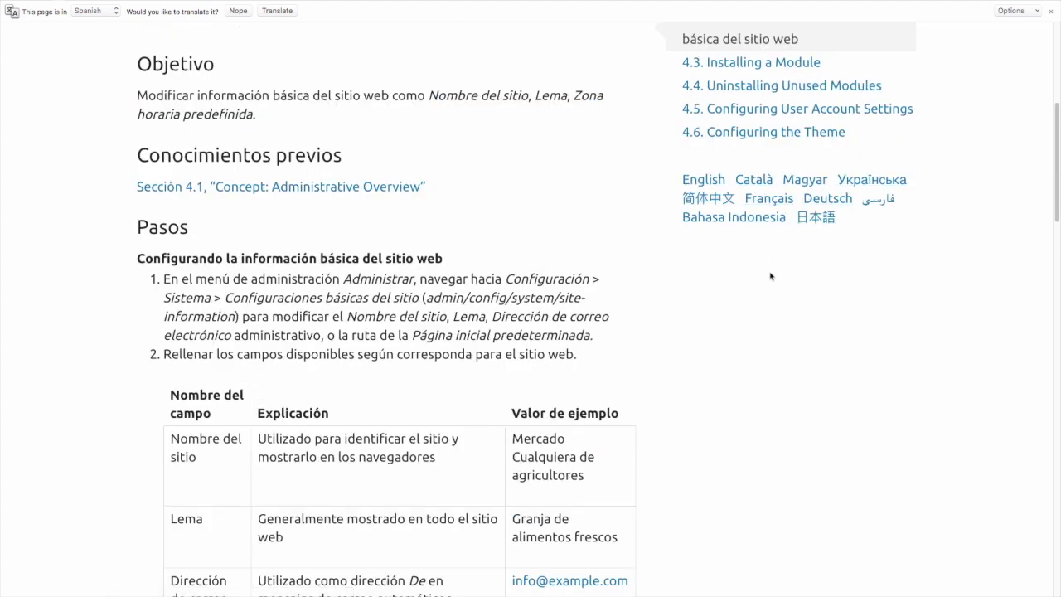
{"action": "scroll", "coordinate": [615, 403], "scroll_direction": "down", "scroll_amount": 2}
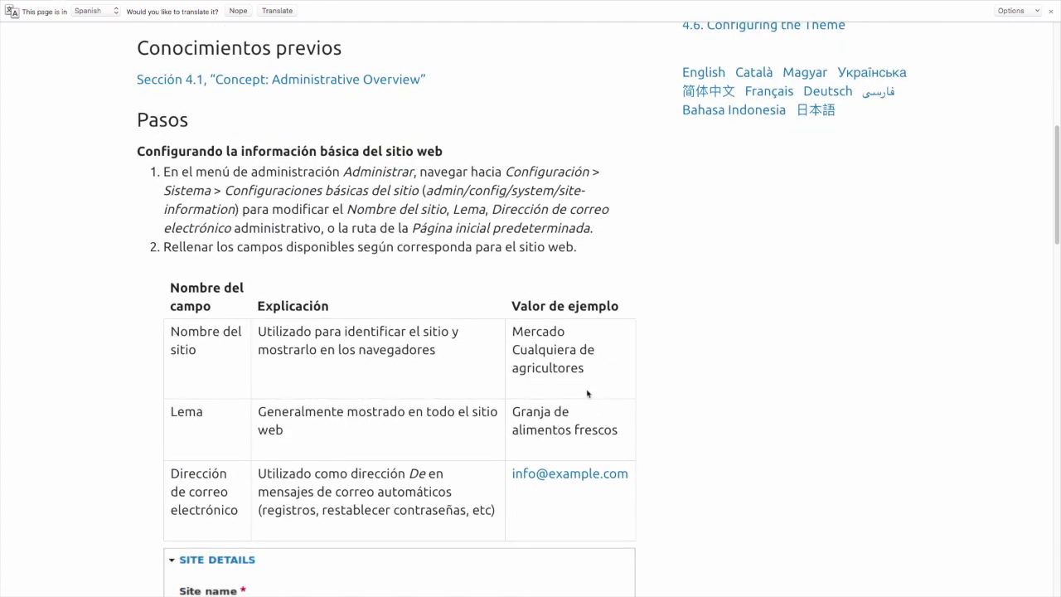